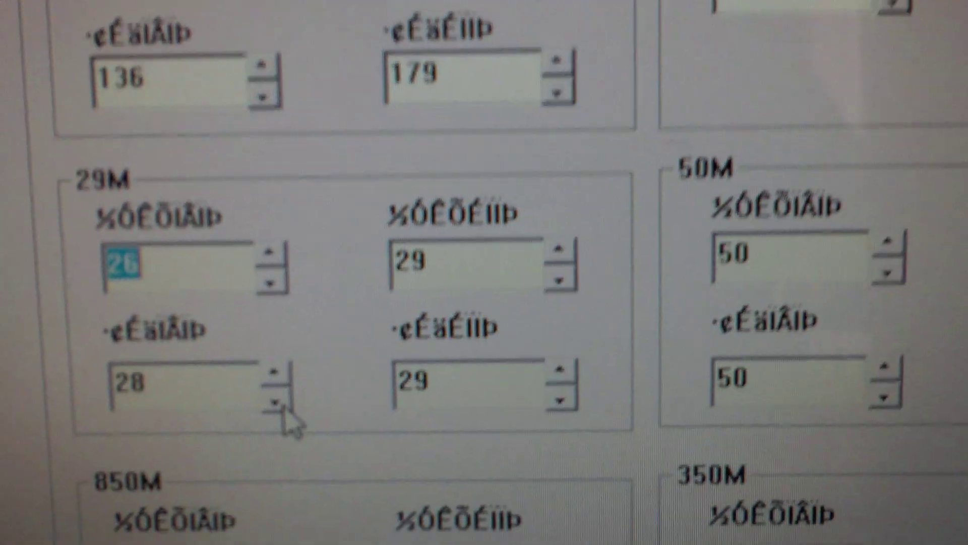
Lower a 29M band lower frequency limit to 27 with its spin-box down arrow
click(288, 489)
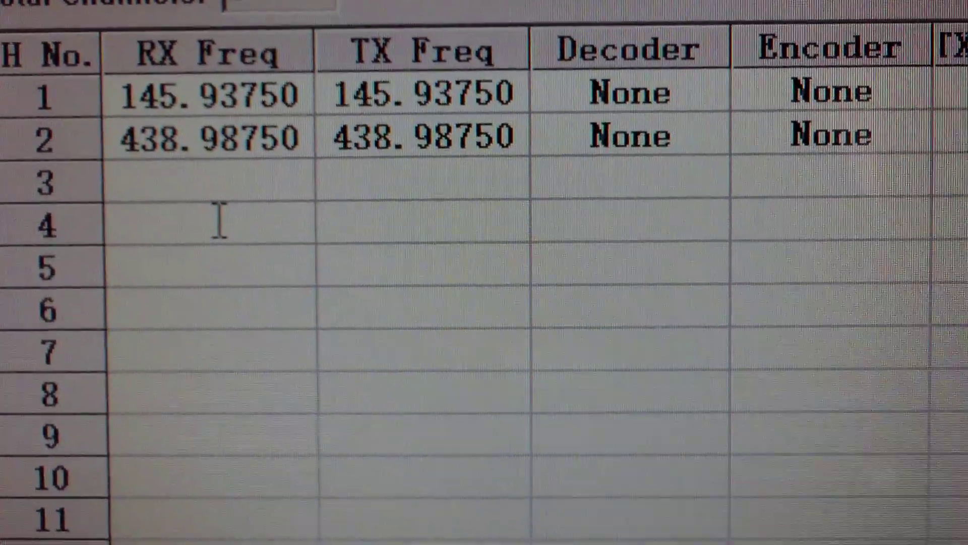
text(27.)
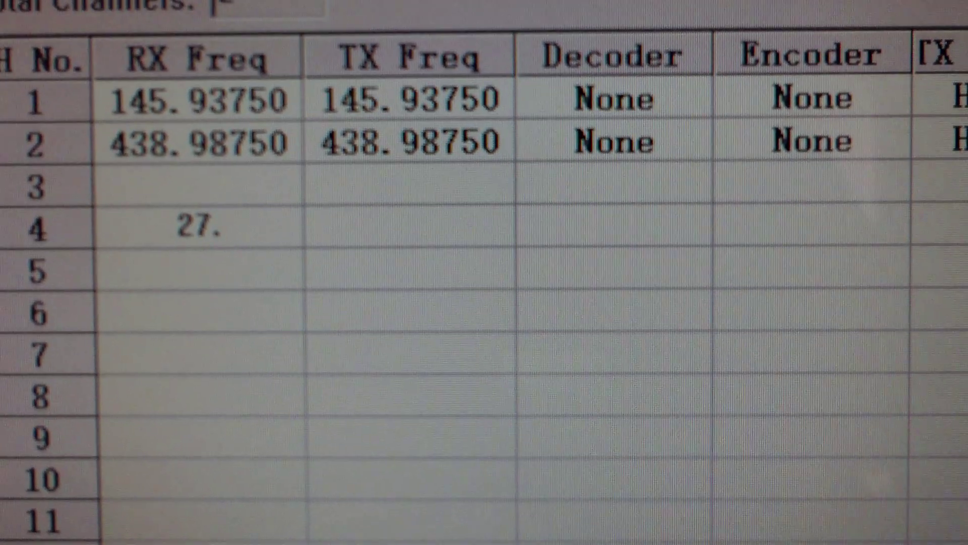
text(60000)
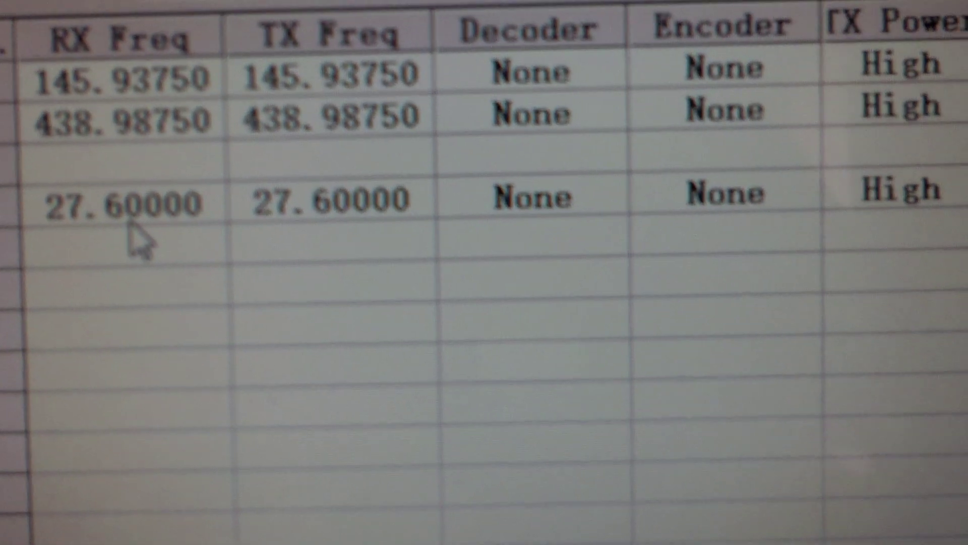
key(Tab)
text(27)
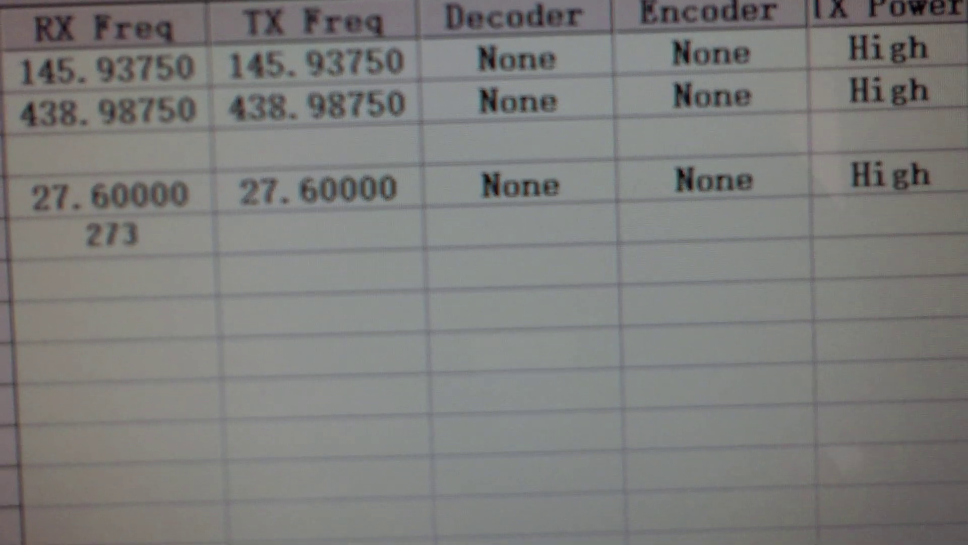